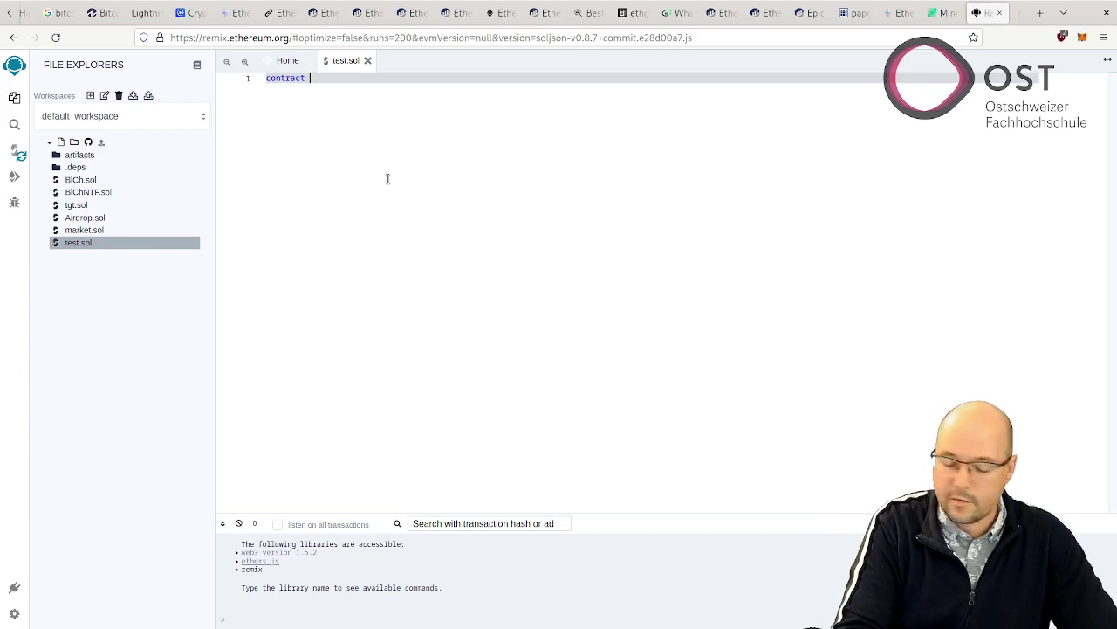
# Step: Write a contract named test in test.sol that declares the state variable uint256 a
pyautogui.write('est {')
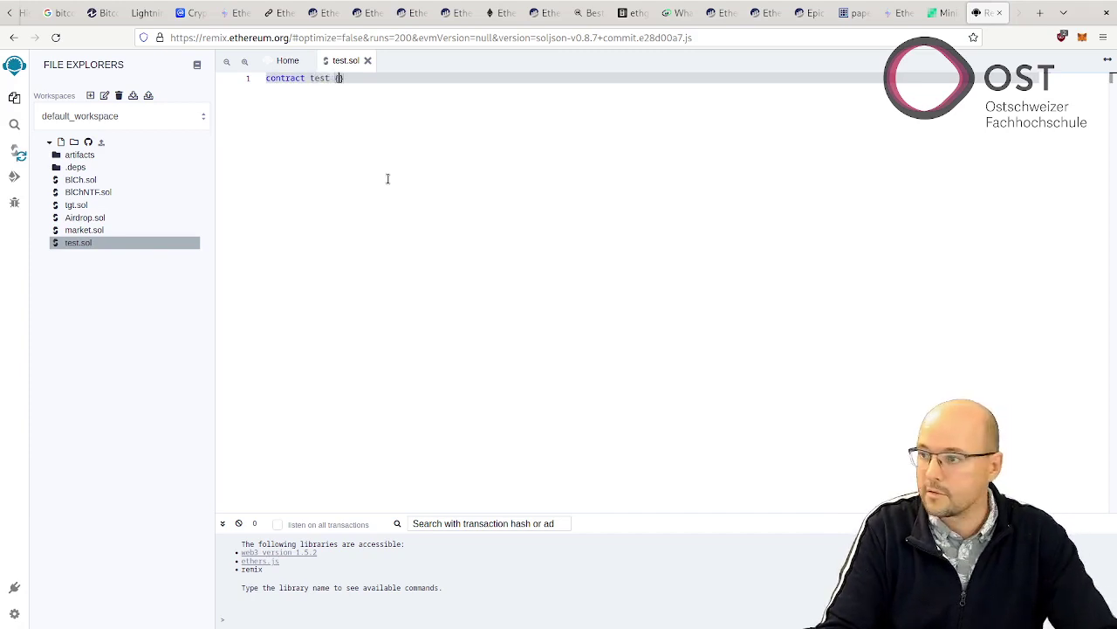
pyautogui.press('Return')
pyautogui.press('Return')
pyautogui.press('Return')
pyautogui.press('Up')
pyautogui.press('Return')
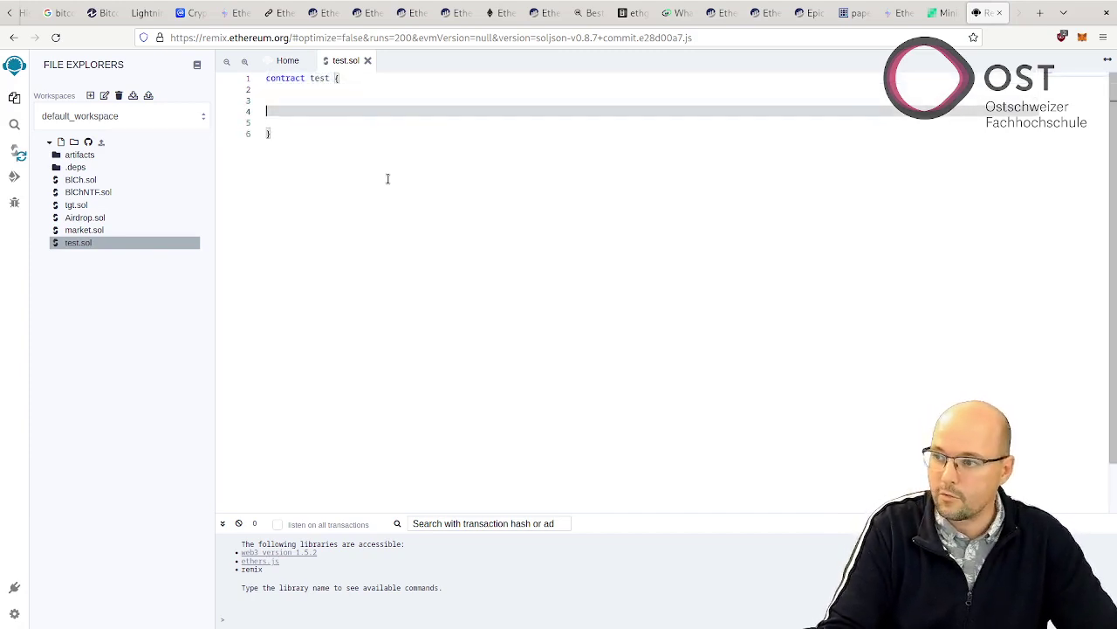
pyautogui.write('uint')
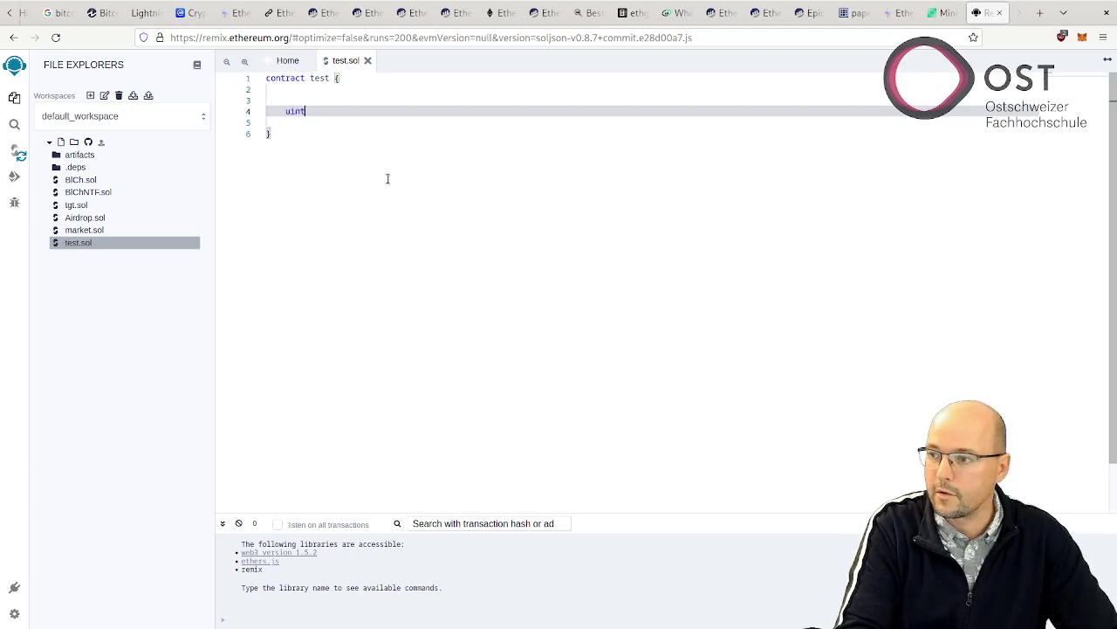
pyautogui.write('256 a;')
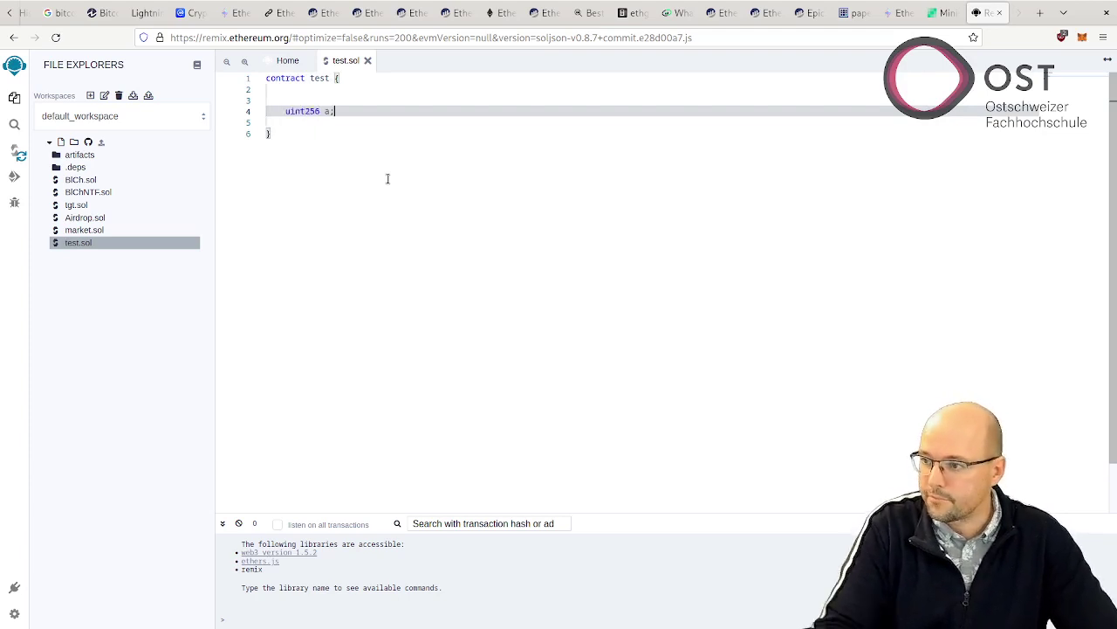
pyautogui.press('Up')
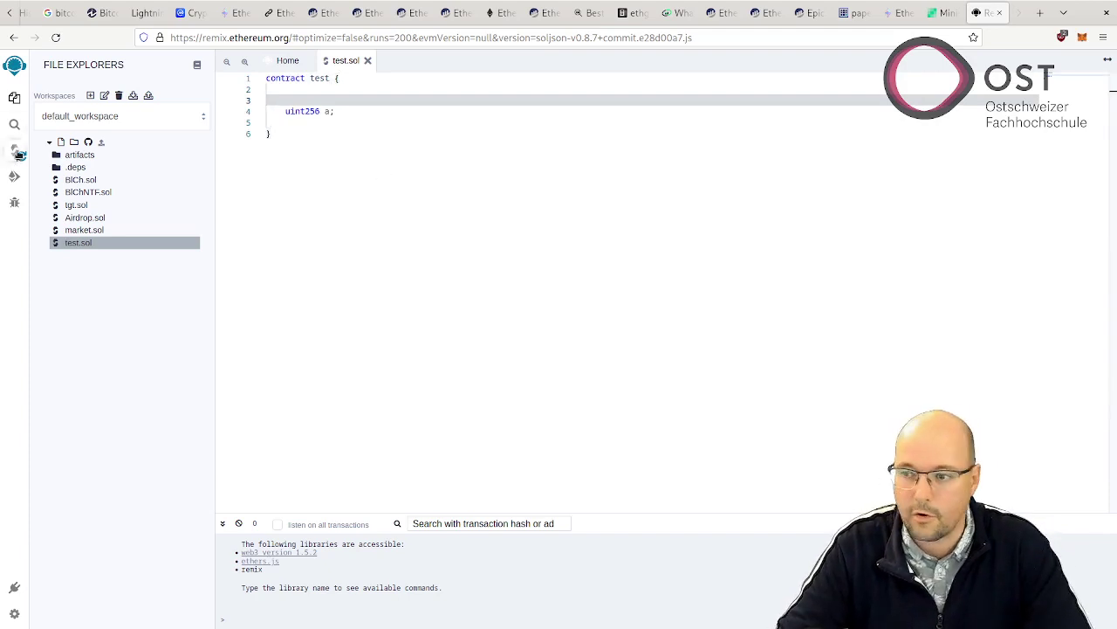
# Step: Compile test.sol with the Solidity compiler and open the compilation details of the test contract
pyautogui.click(18, 152)
pyautogui.click(137, 354)
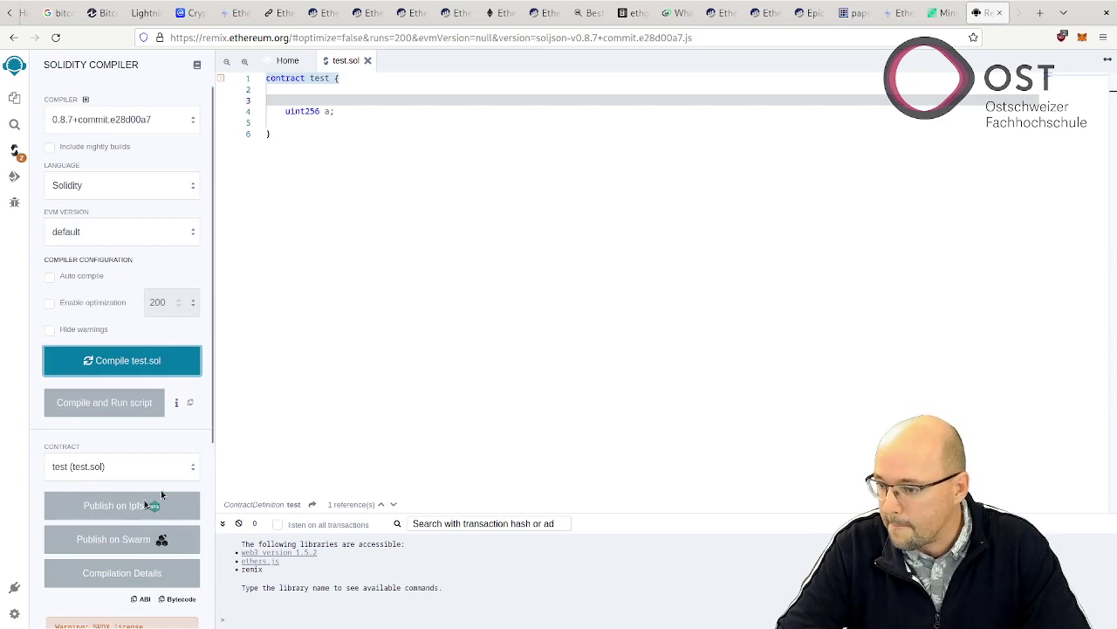
pyautogui.click(121, 574)
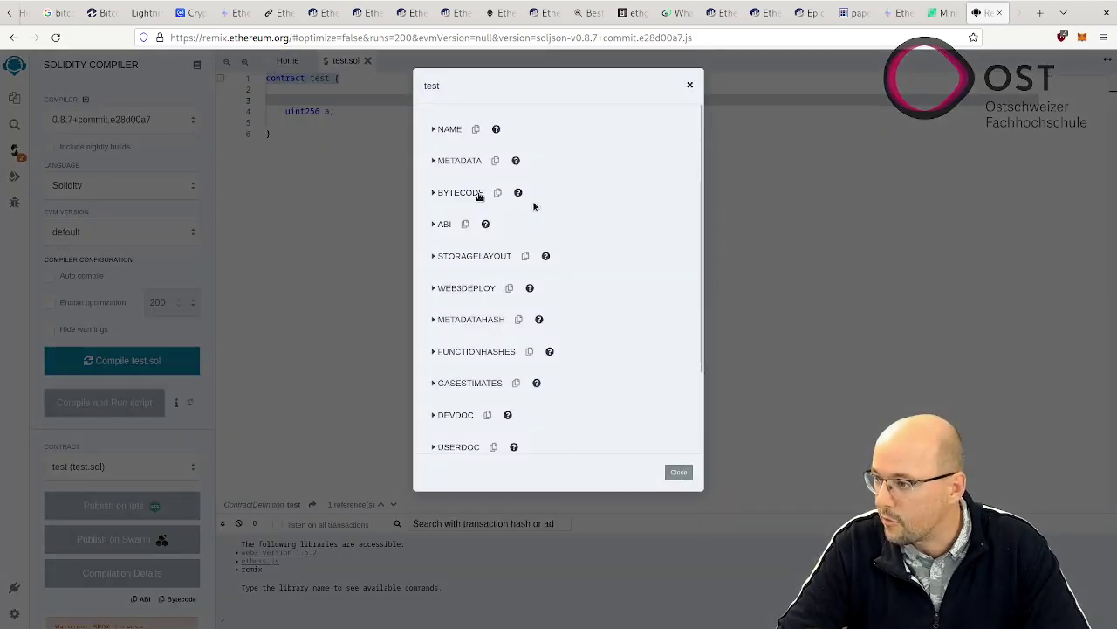
# Step: Expand the bytecode section of the compilation details and examine its opcodes, including CALLVALUE
pyautogui.click(434, 193)
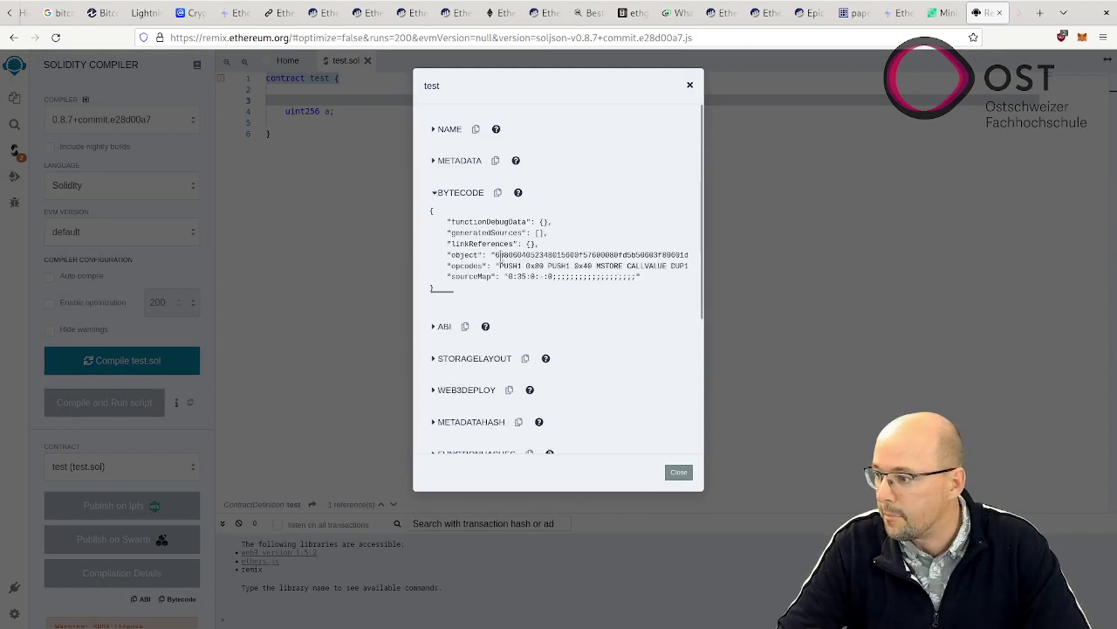
pyautogui.moveTo(499, 264); pyautogui.dragTo(608, 264)
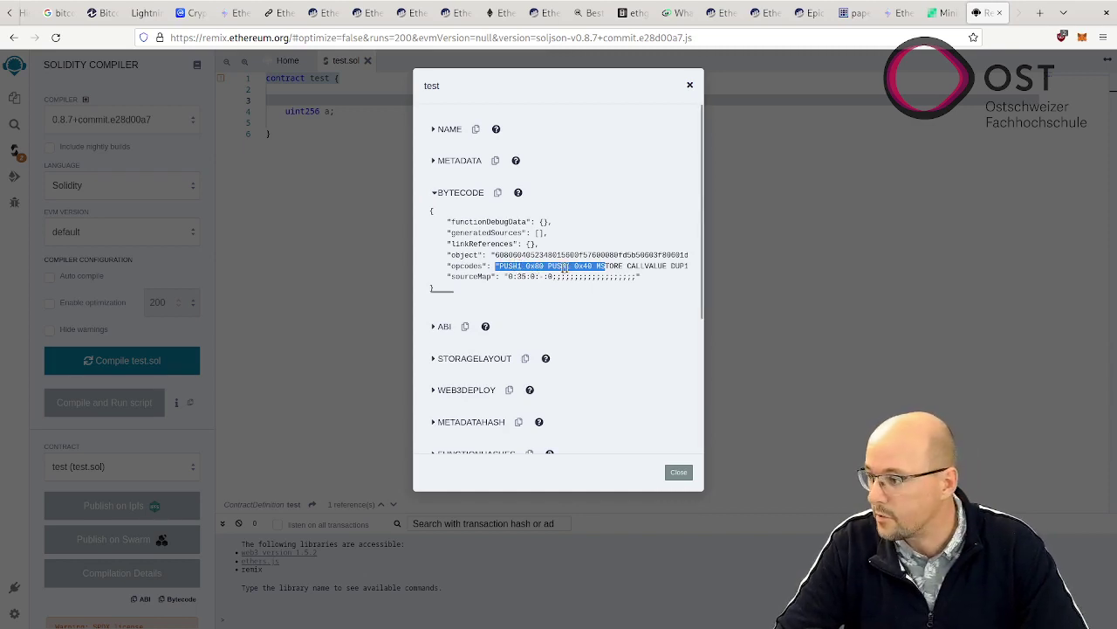
pyautogui.doubleClick(613, 266)
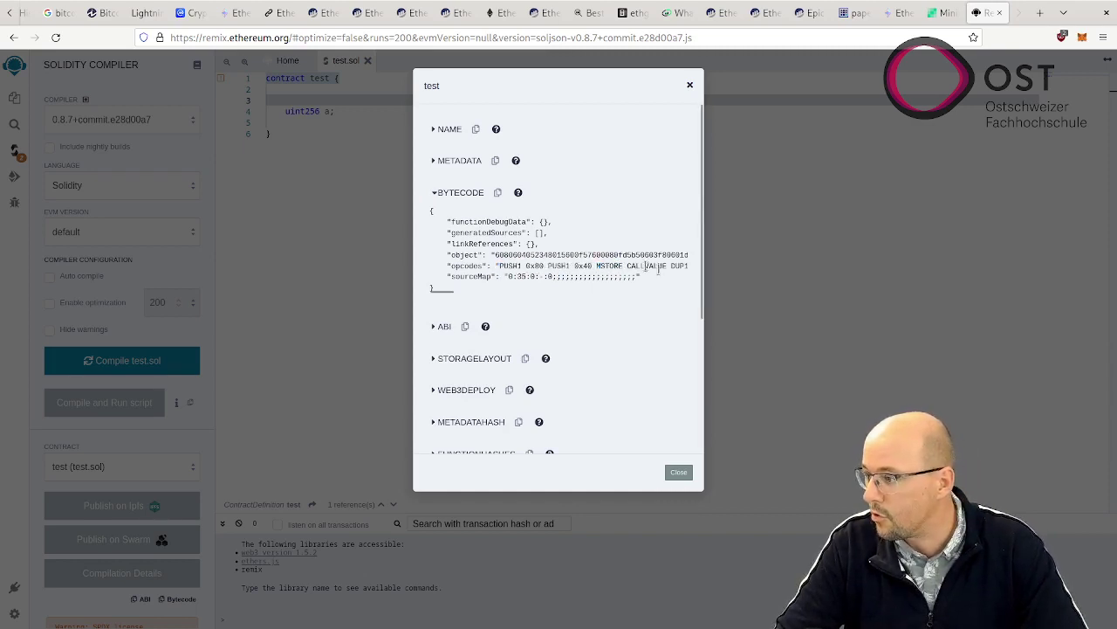
pyautogui.doubleClick(647, 266)
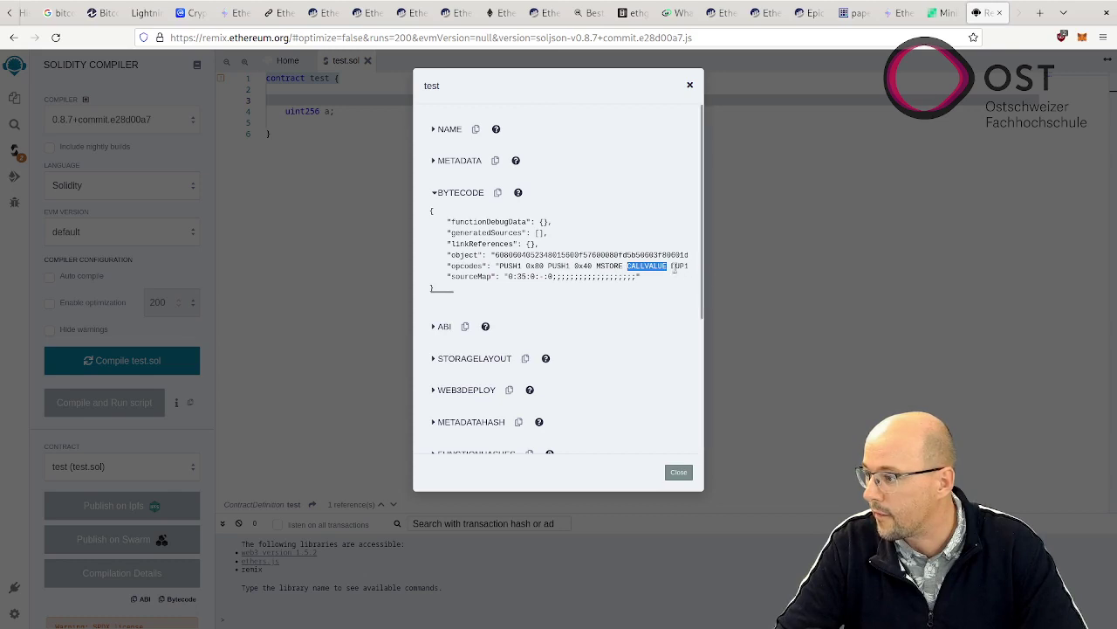
pyautogui.click(674, 268)
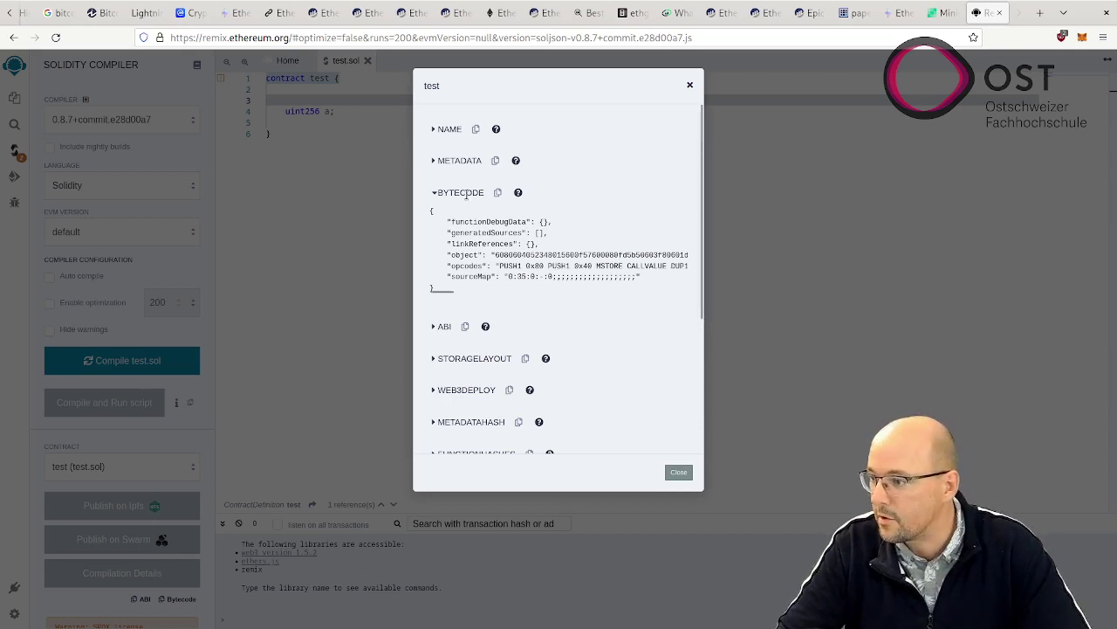
# Step: Examine the contract's gas estimates and assembly listing, and close the compilation details
pyautogui.scroll(-1, 468, 193)
pyautogui.scroll(-2, 468, 193)
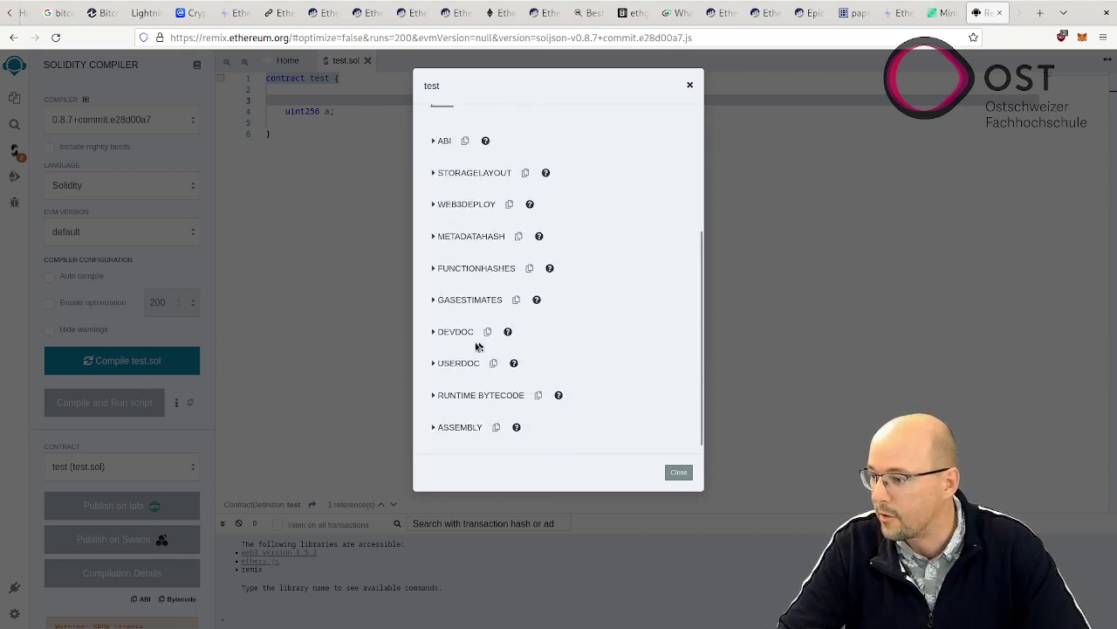
pyautogui.click(434, 300)
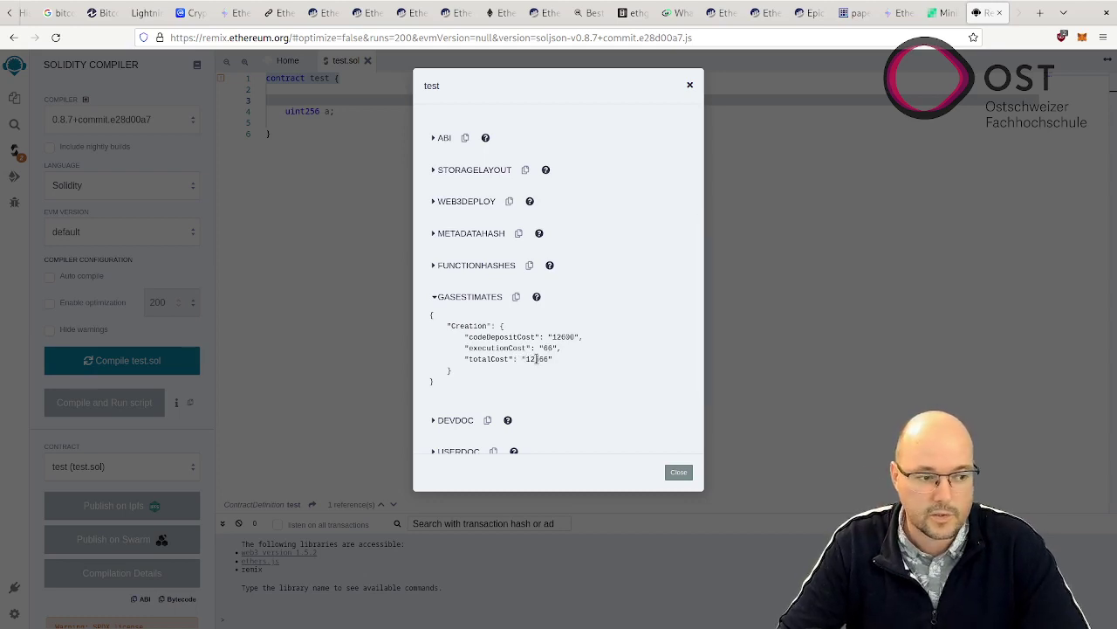
pyautogui.scroll(-2, 536, 358)
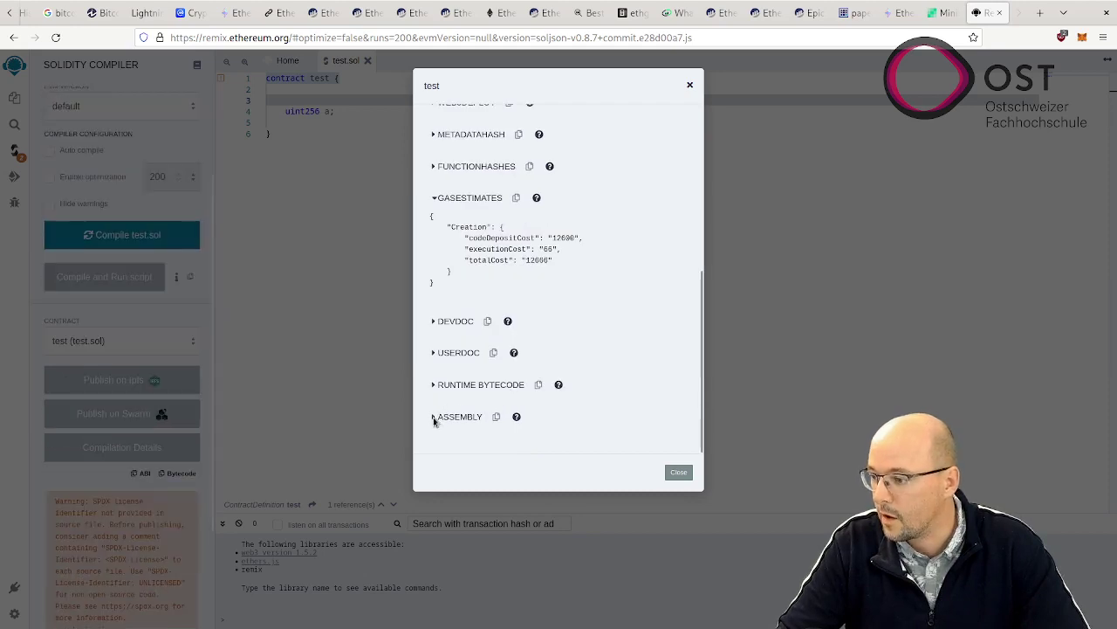
pyautogui.click(436, 417)
pyautogui.scroll(-4, 487, 392)
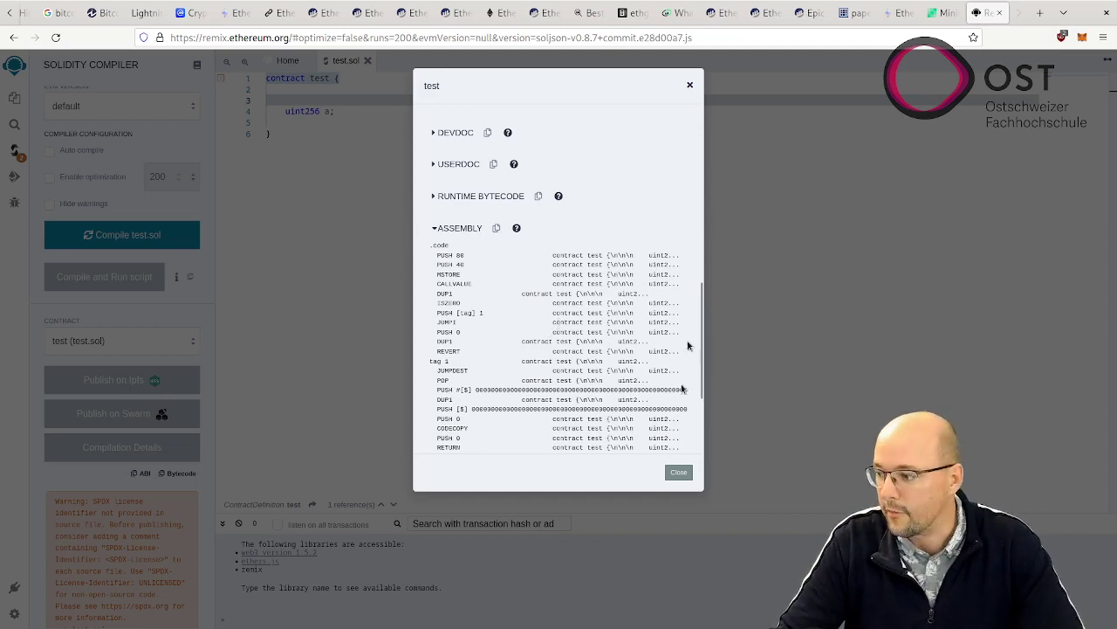
pyautogui.click(678, 472)
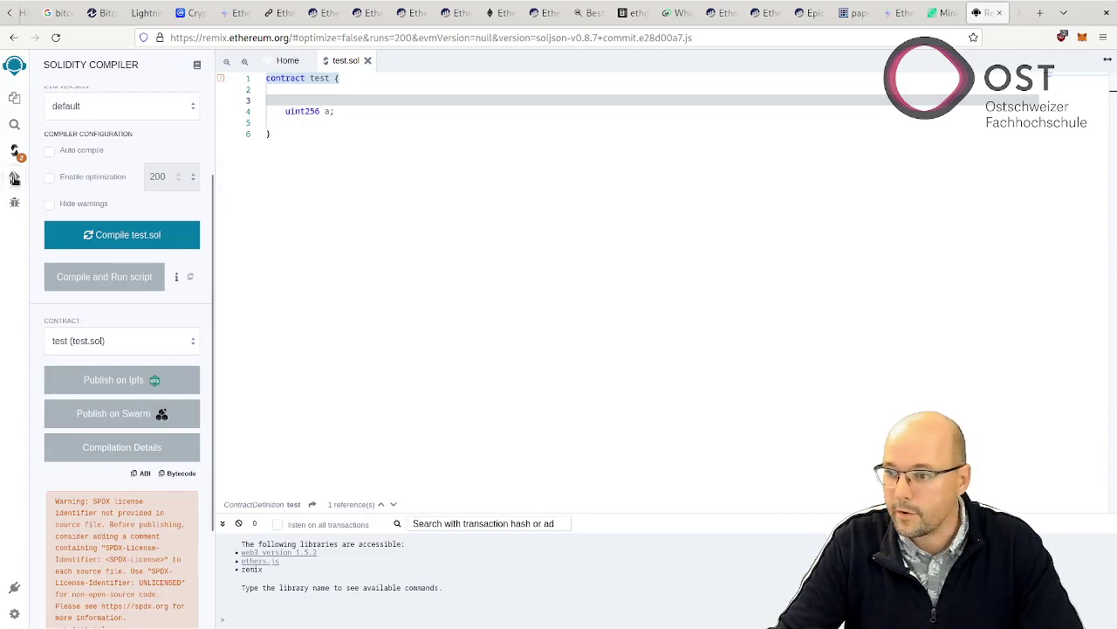
# Step: Set the environment for deploying and running transactions to Injected Web3 and open the MetaMask extension
pyautogui.click(14, 155)
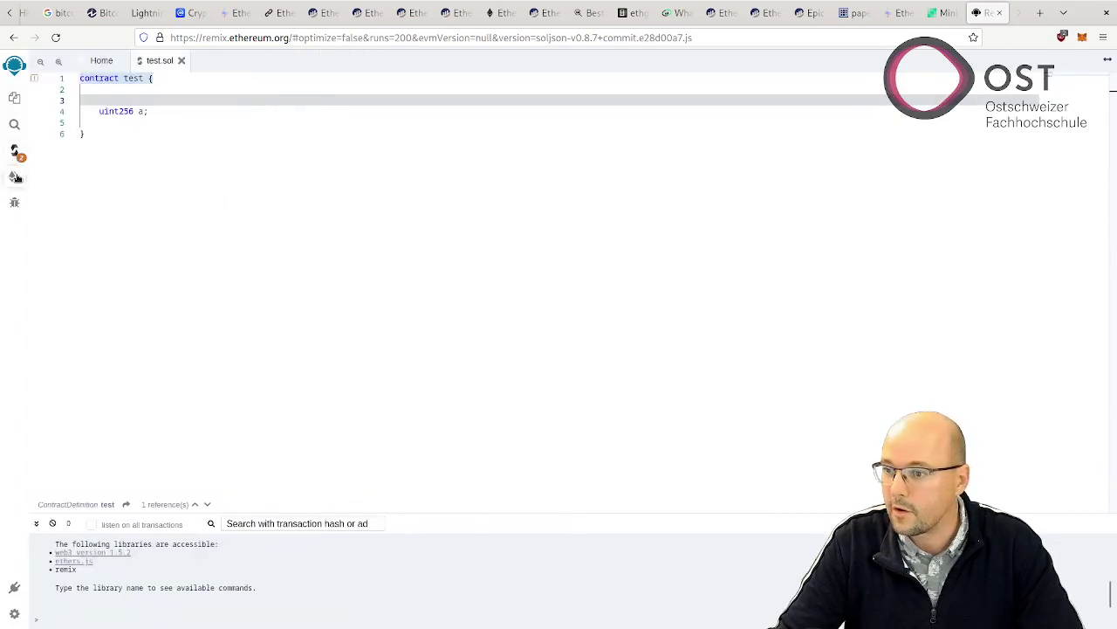
pyautogui.click(14, 175)
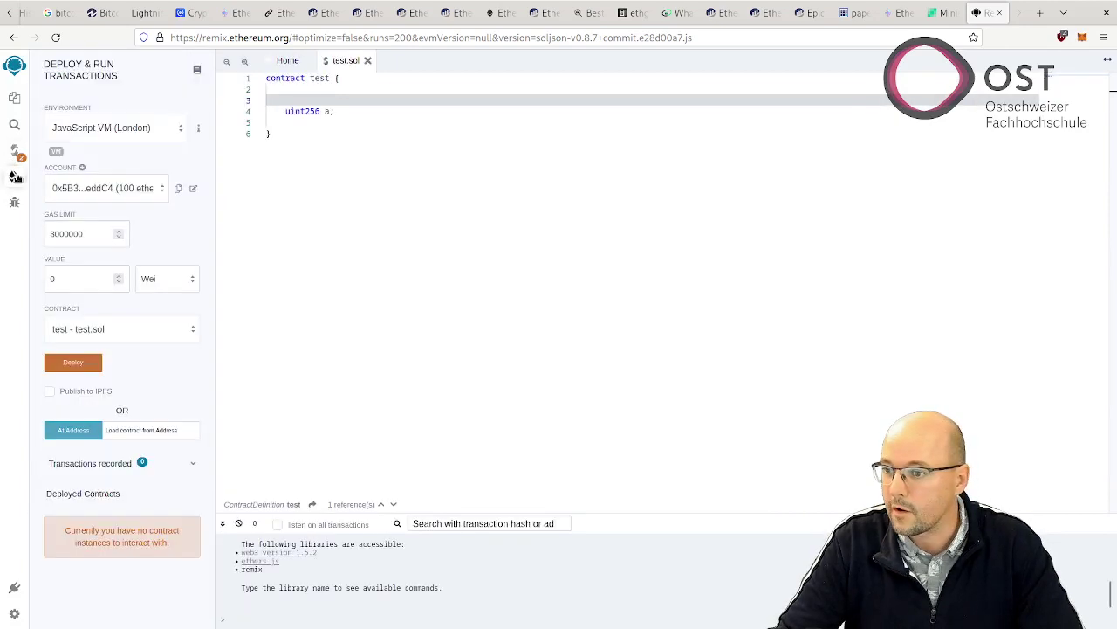
pyautogui.click(103, 127)
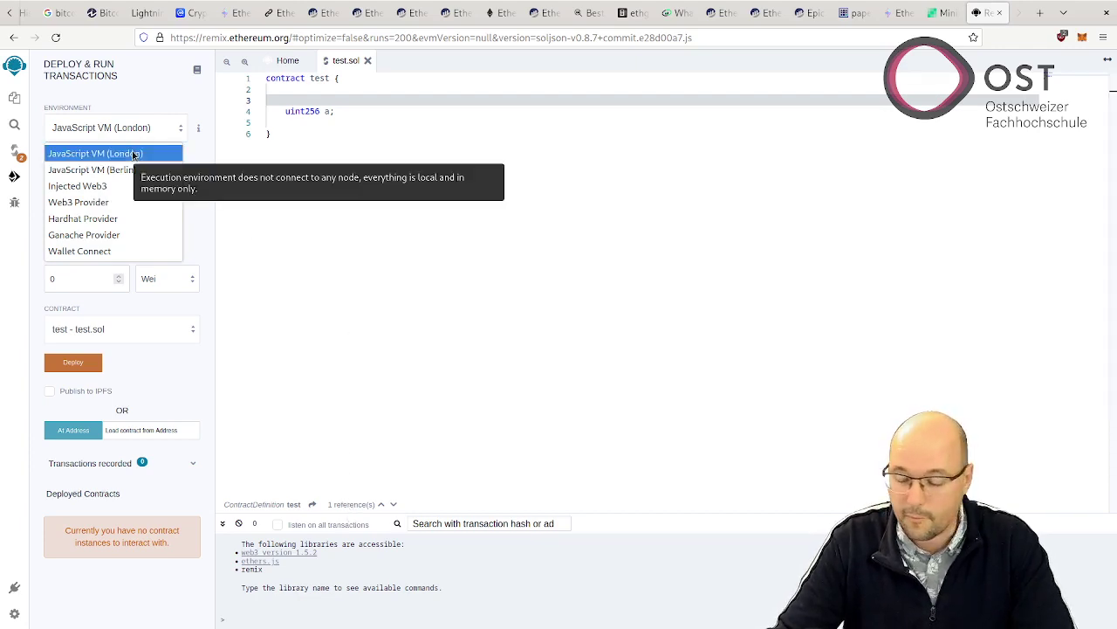
pyautogui.click(237, 161)
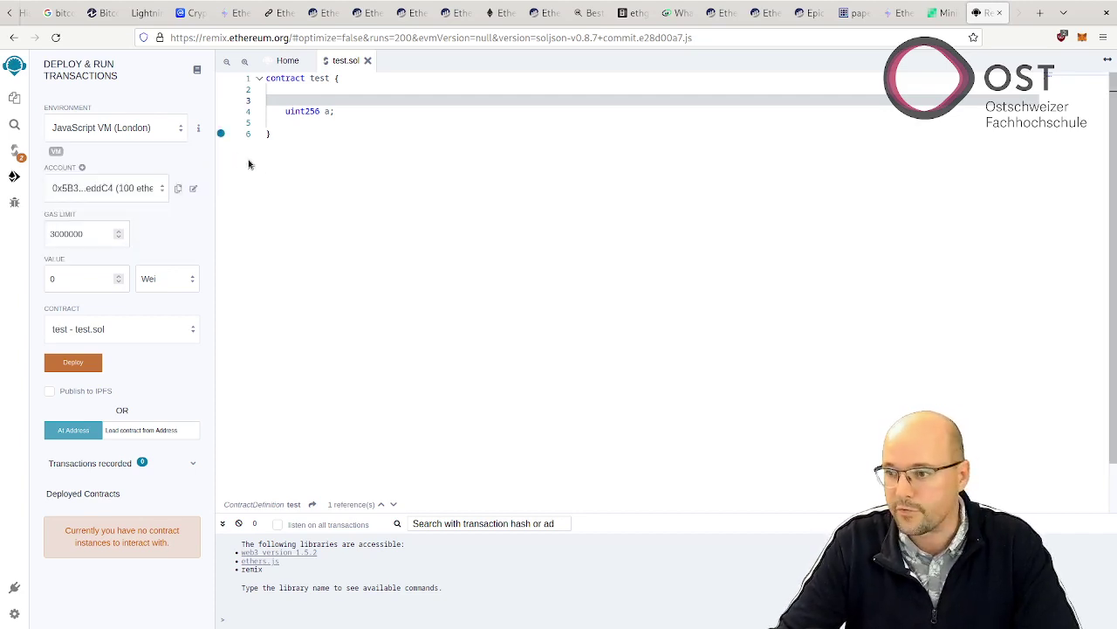
pyautogui.click(130, 131)
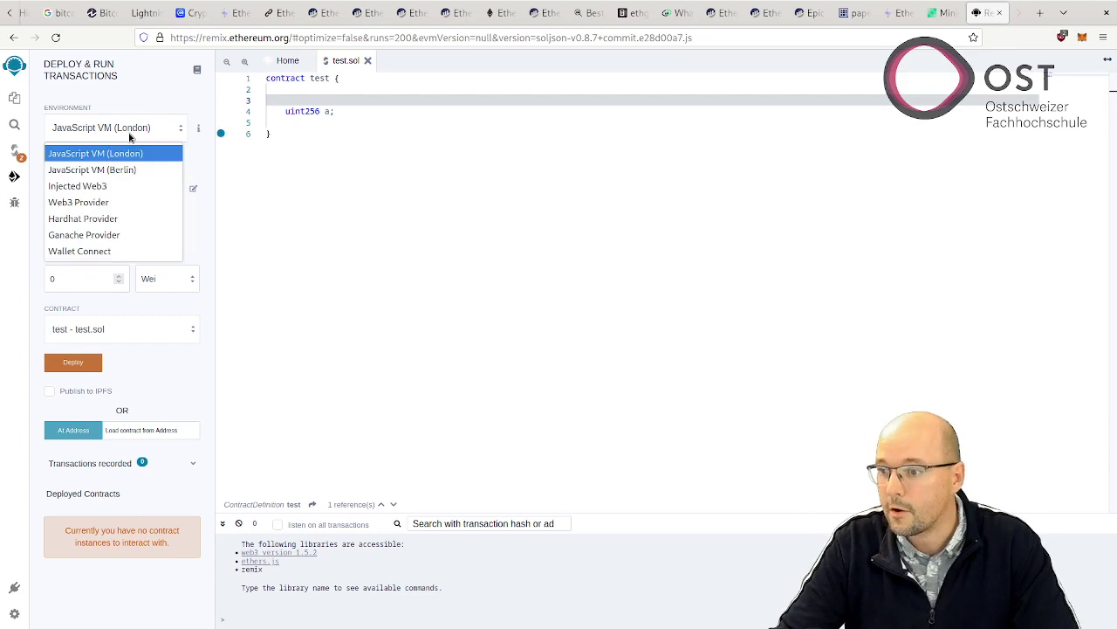
pyautogui.click(116, 186)
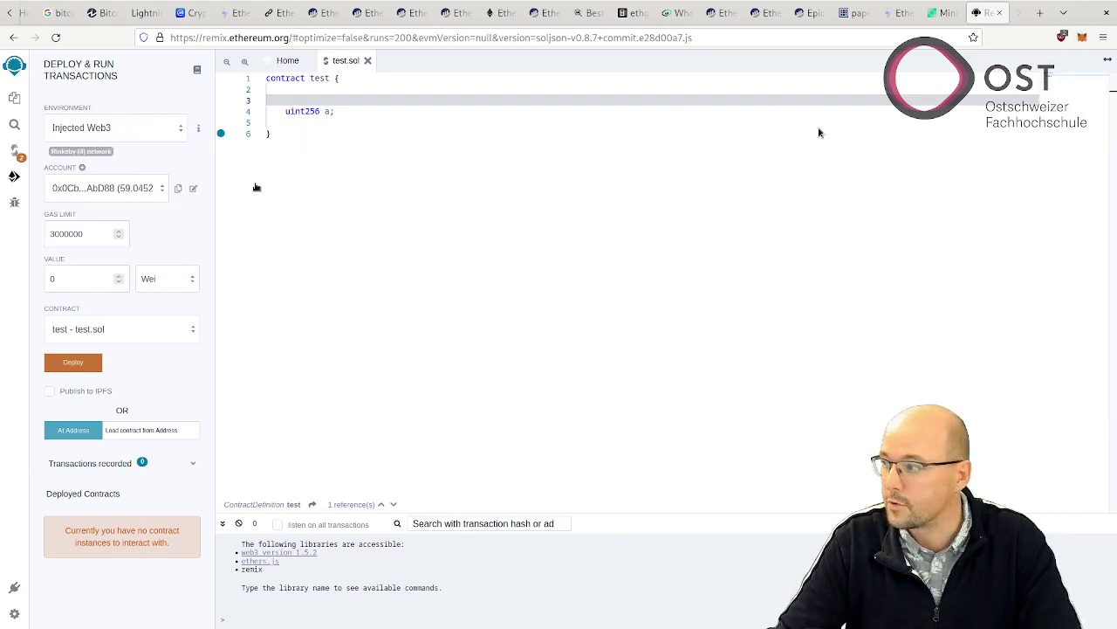
pyautogui.click(1082, 38)
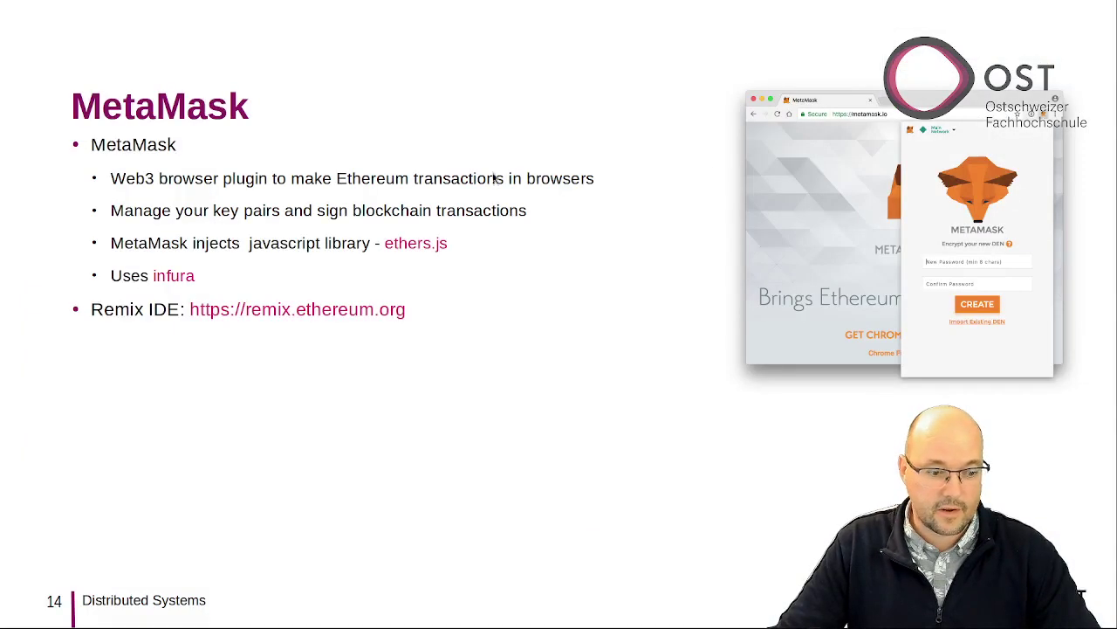
# Step: Reveal the testnet points on the MetaMask slide and read the Ropsten merge announcement in the browser
pyautogui.press('Right')
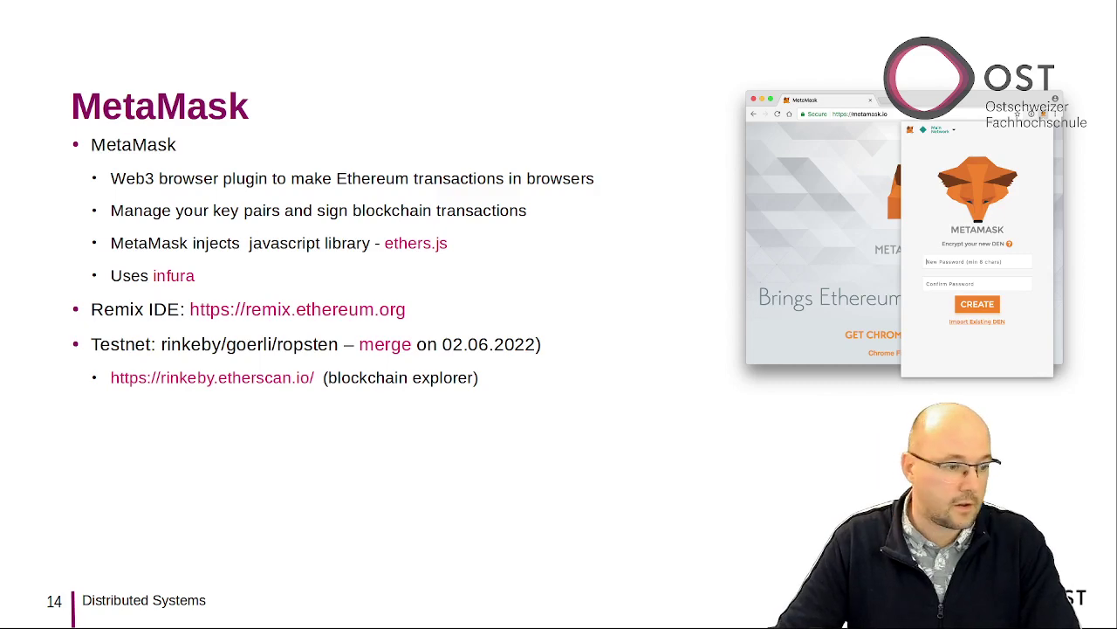
pyautogui.hotkey('alt', 'Tab')
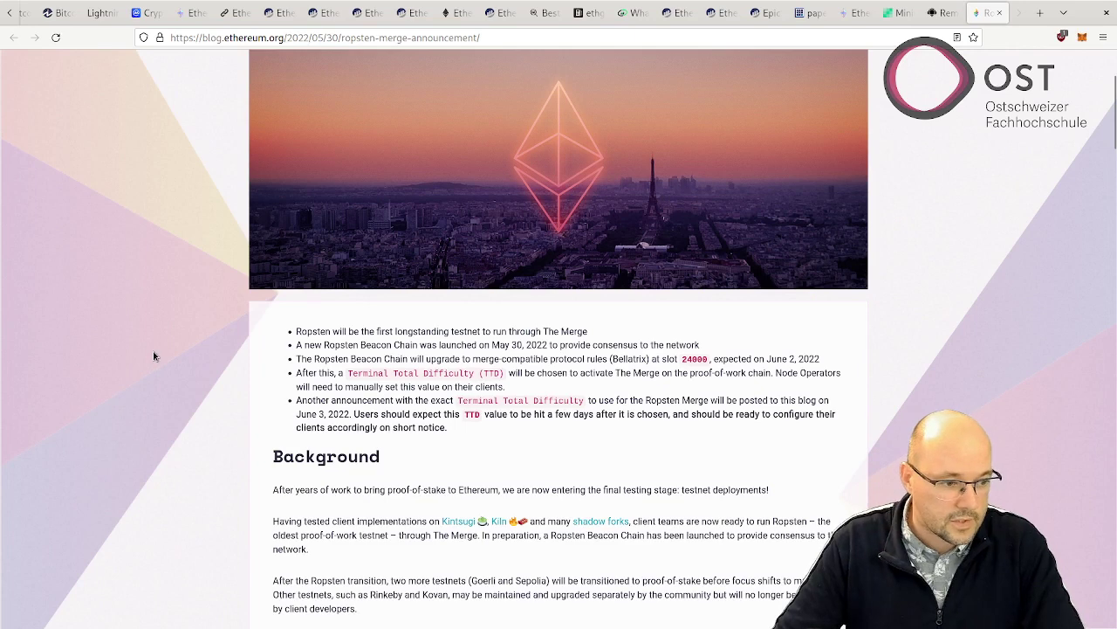
pyautogui.scroll(-2, 154, 356)
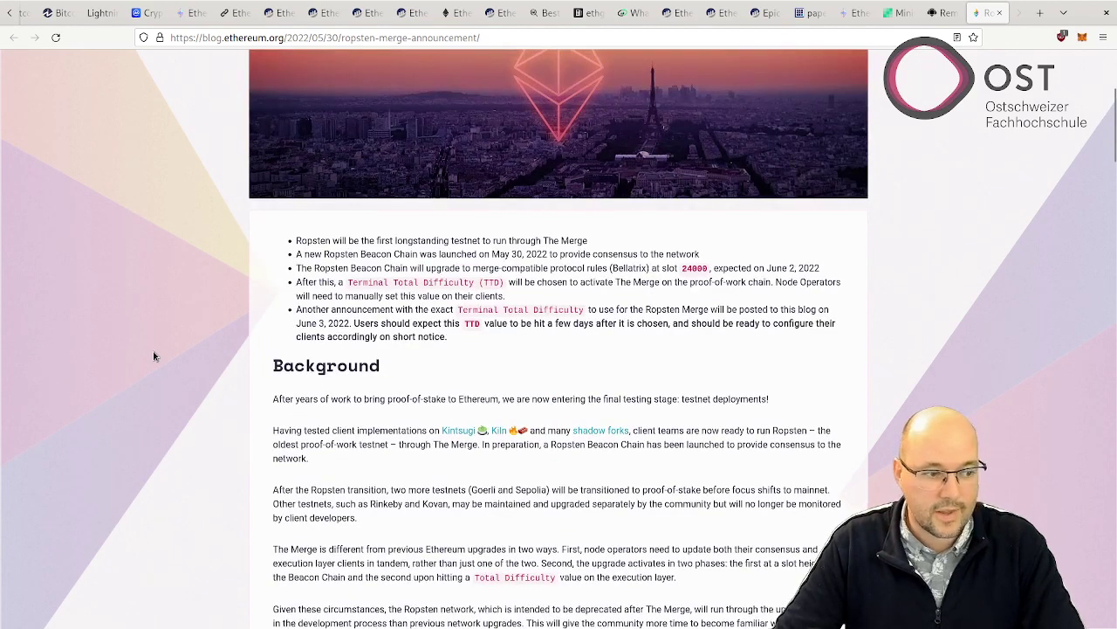
pyautogui.scroll(2, 154, 355)
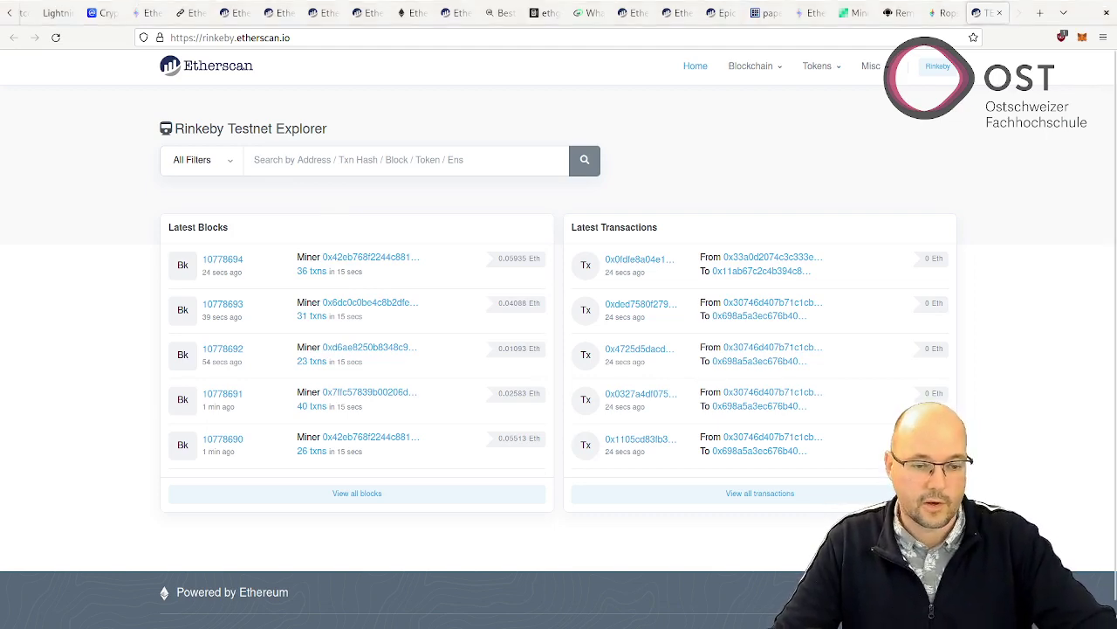
# Step: Examine the Rinkeby crypto faucet's request field and Give me Ether options, and continue the presentation to the Example slide
pyautogui.press('Right')
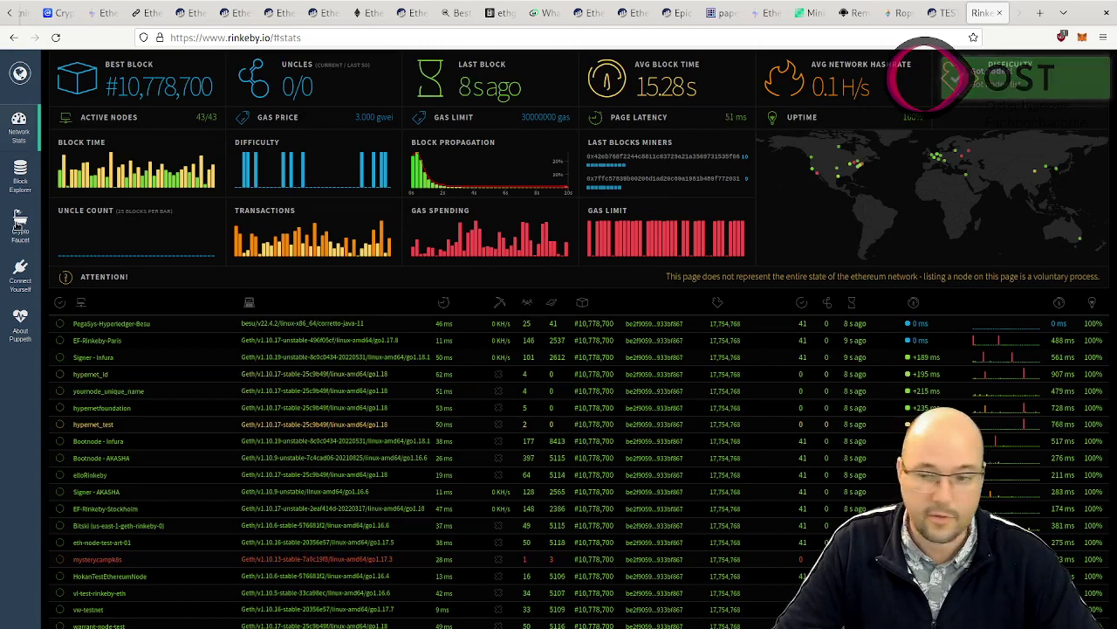
pyautogui.click(19, 224)
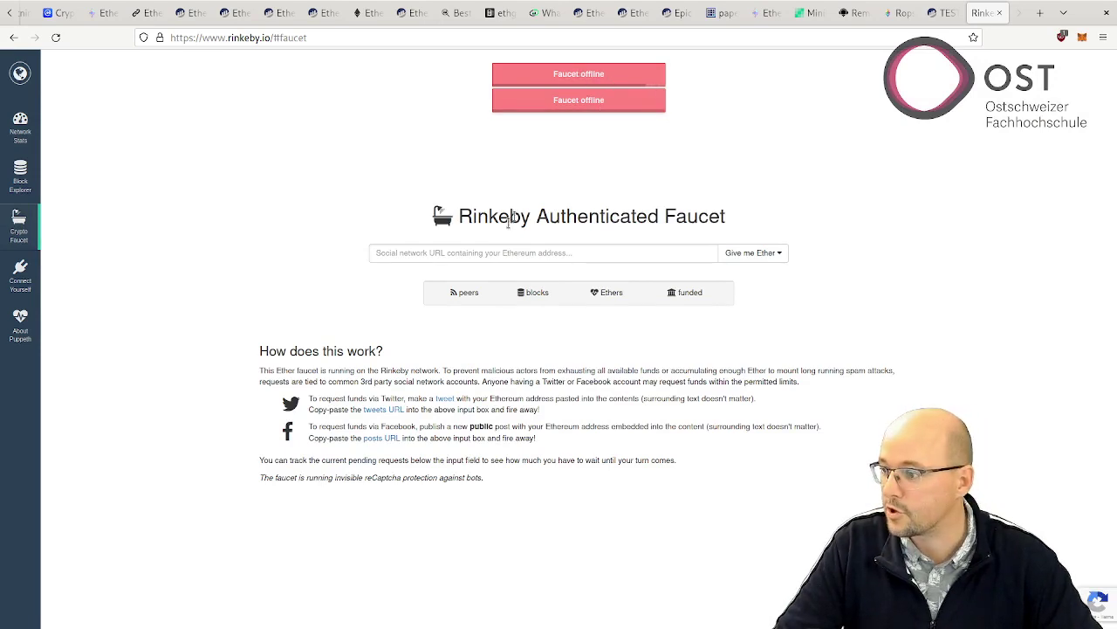
pyautogui.click(477, 253)
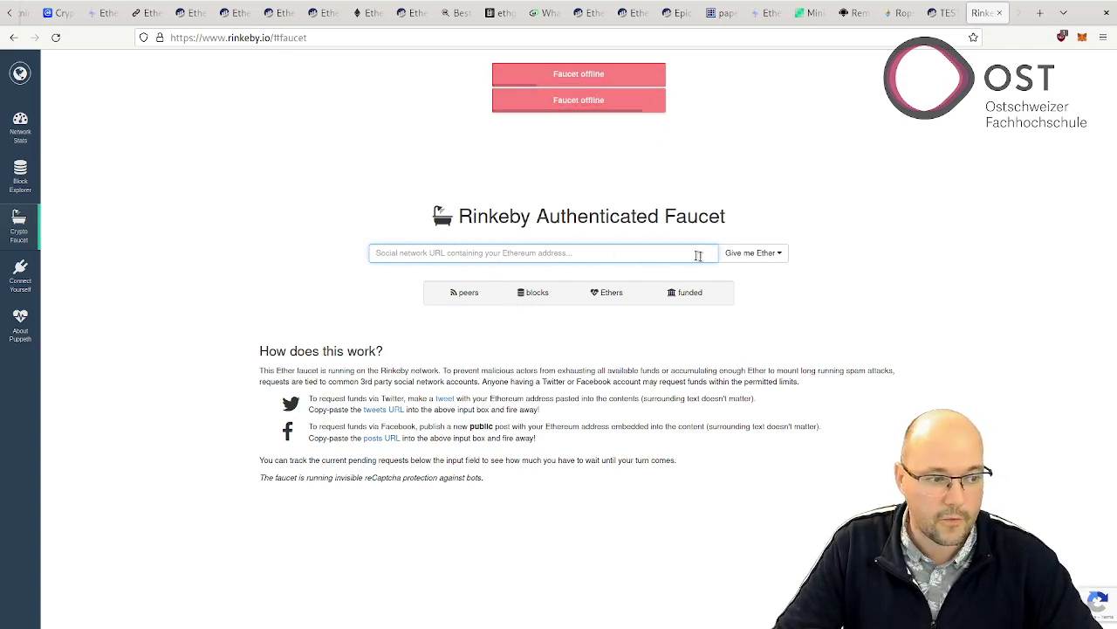
pyautogui.click(781, 253)
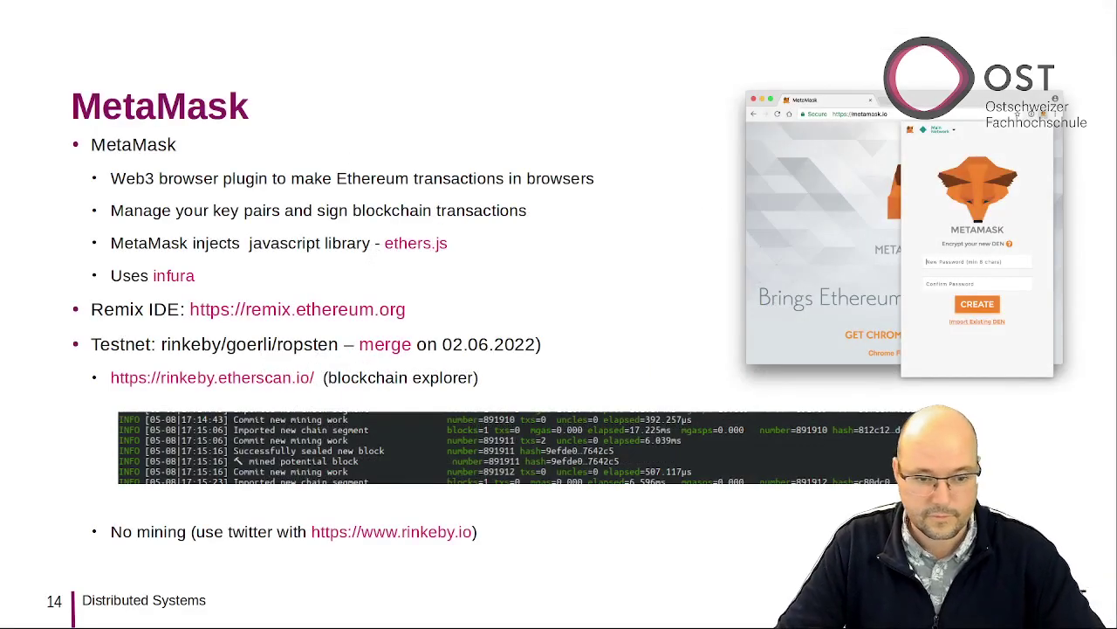
pyautogui.press('Right')
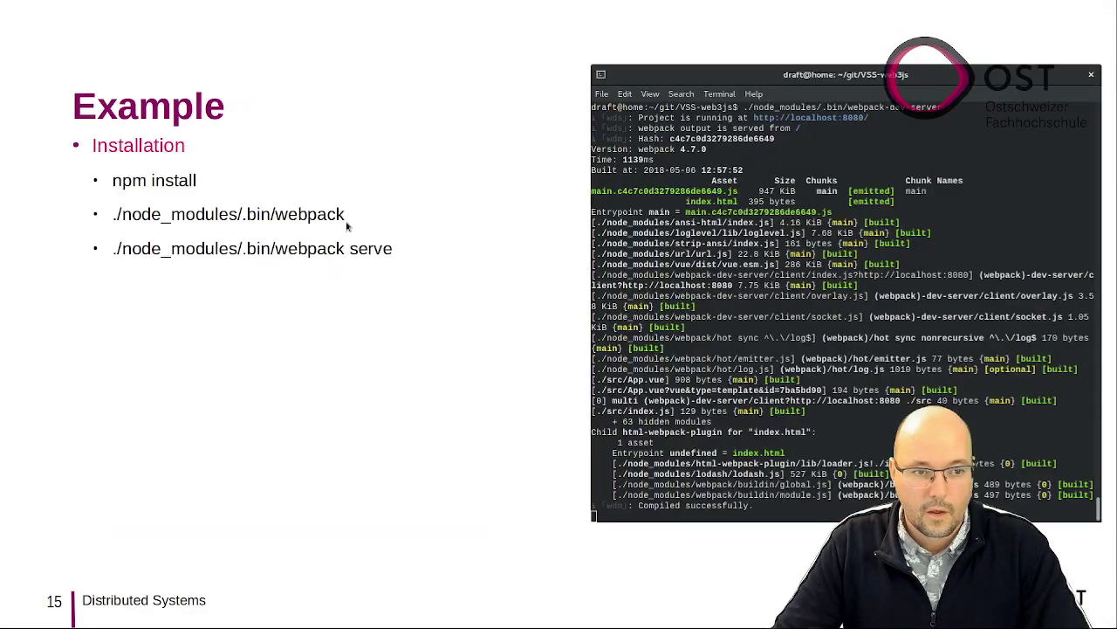